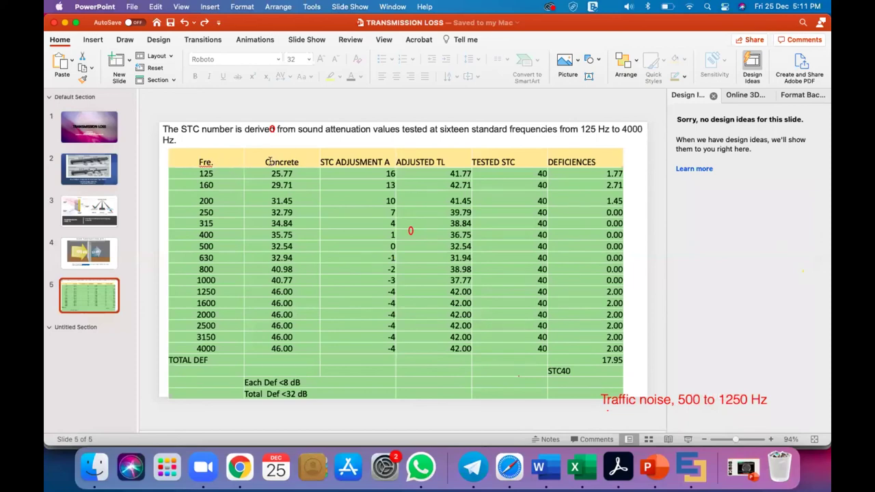
Step: Examine the Concrete, Adjusted TL, Tested STC and Deficiences columns of the STC table on slide 5
click(301, 162)
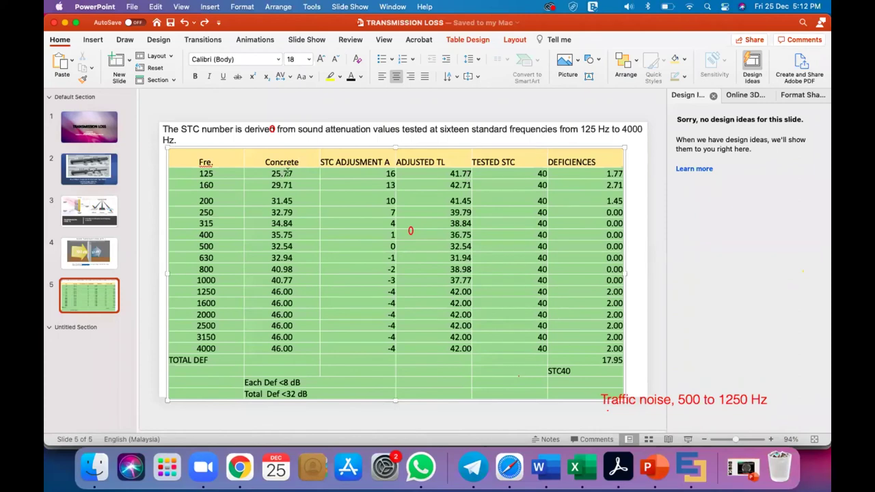
click(460, 173)
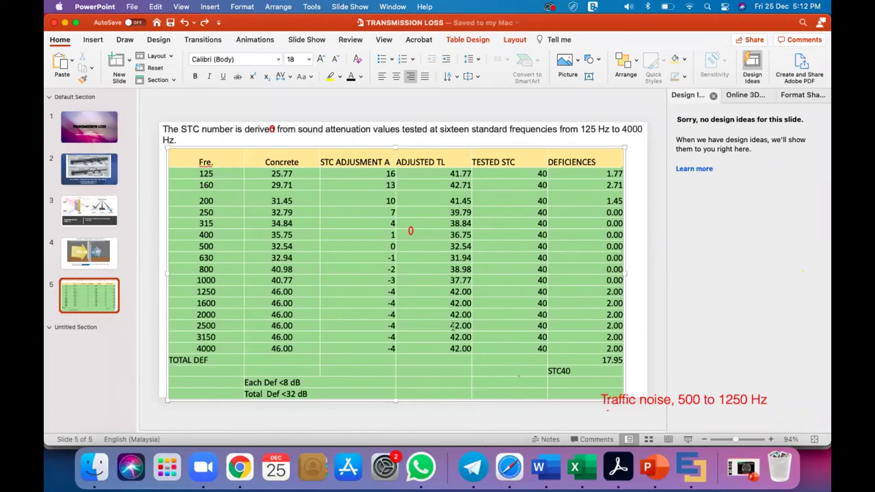
click(489, 161)
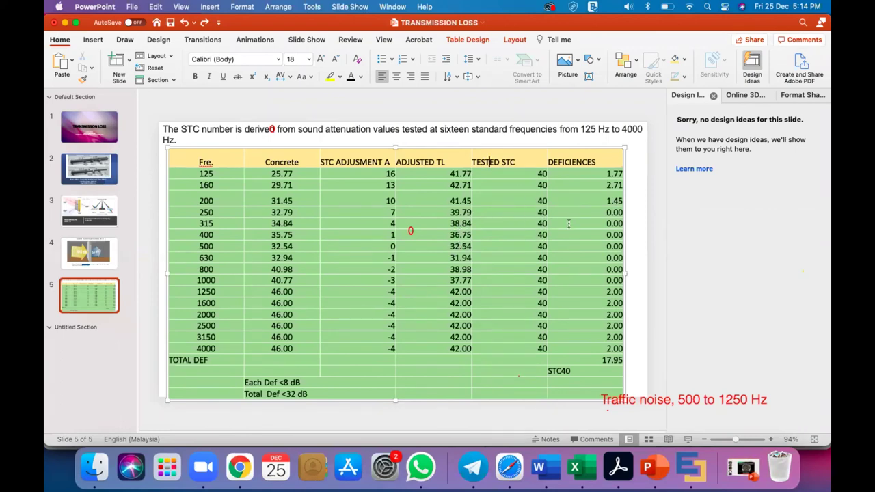
drag(605, 212, 623, 216)
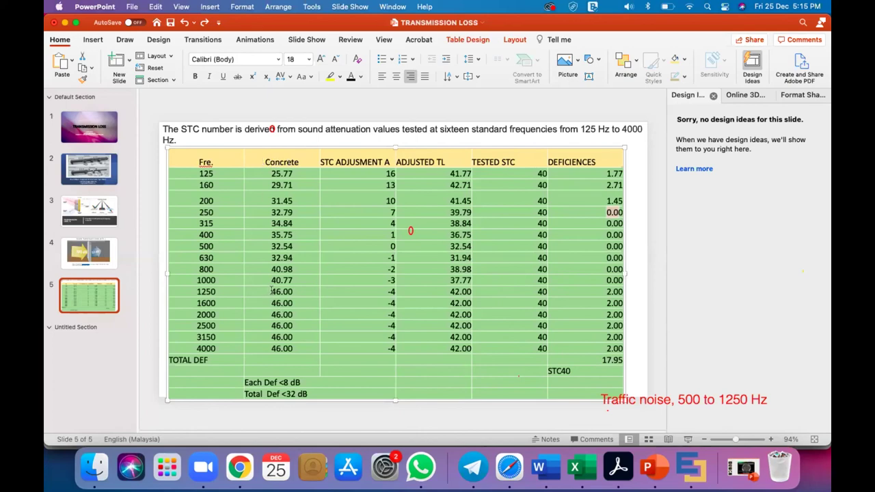
Step: Switch to Excel and bring up the concrete STC table on the TEST sheet at a readable size
click(585, 477)
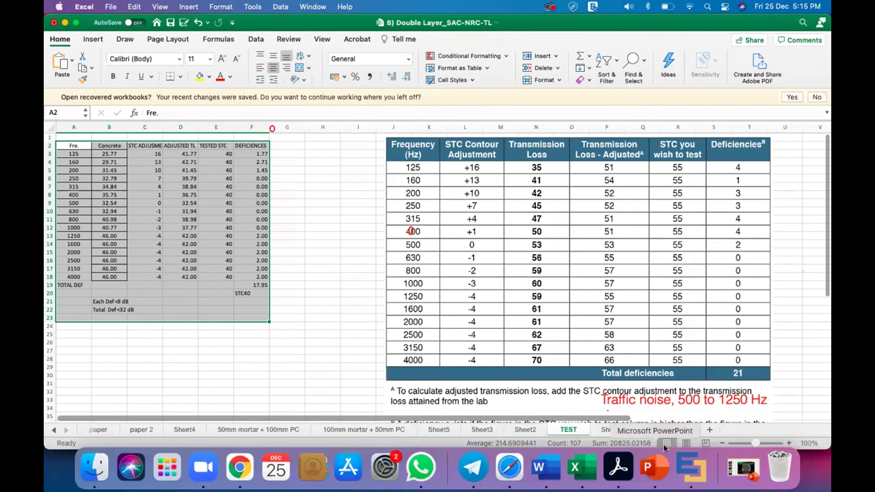
click(764, 445)
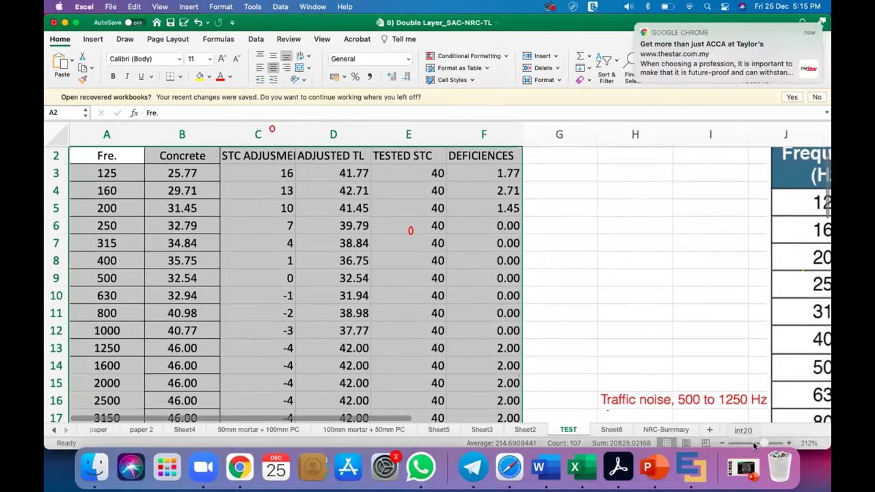
click(756, 444)
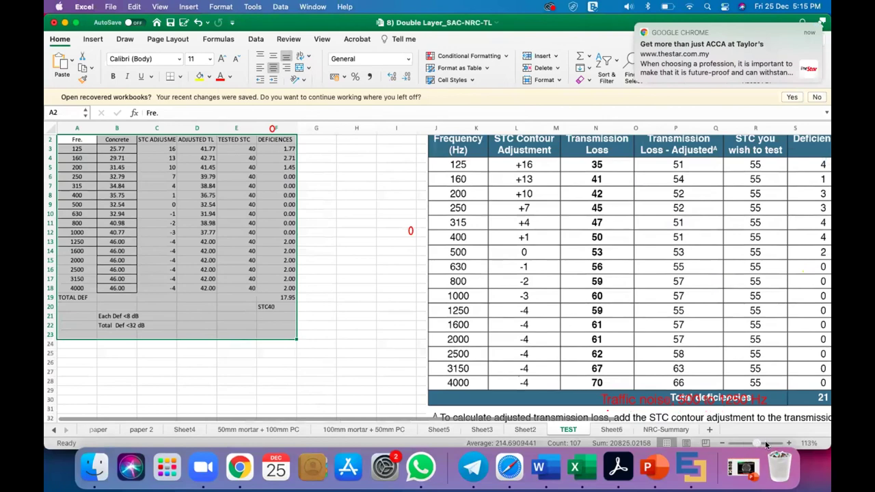
click(764, 444)
scroll(460, 366, down, 1)
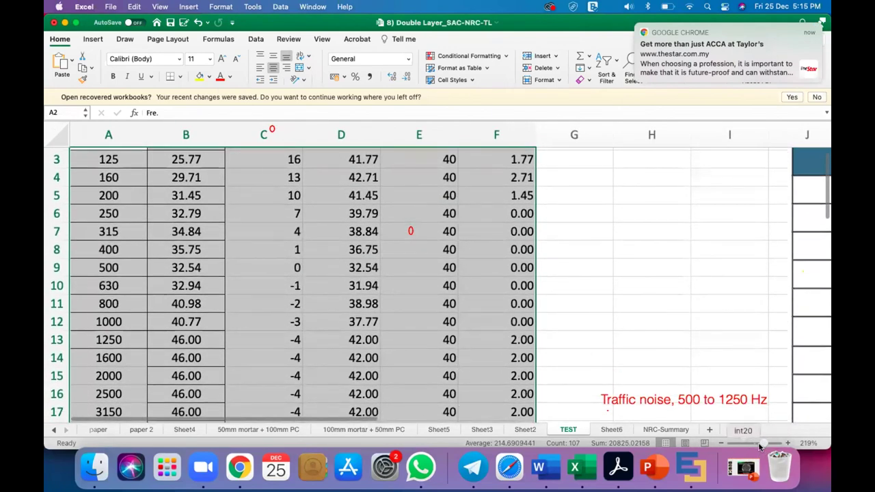
click(751, 444)
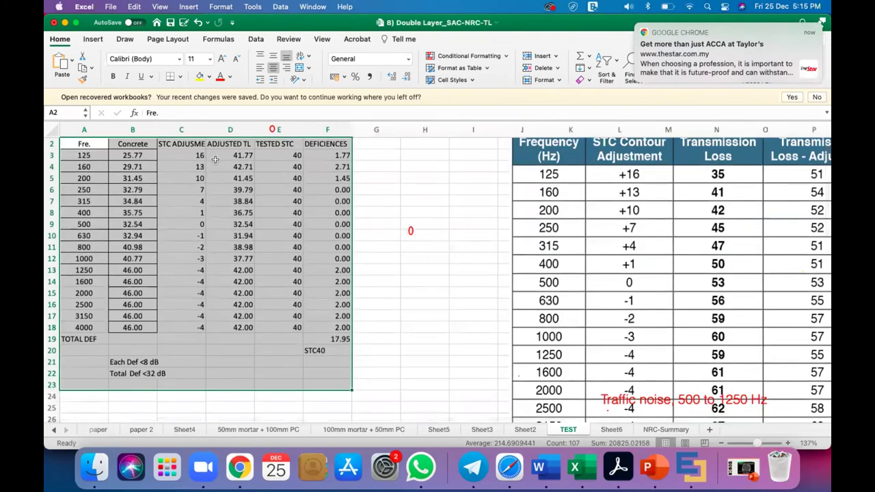
Step: Enter 50 as the tested STC for 125 Hz in E3 and copy it down the column through E18
click(298, 156)
text(5)
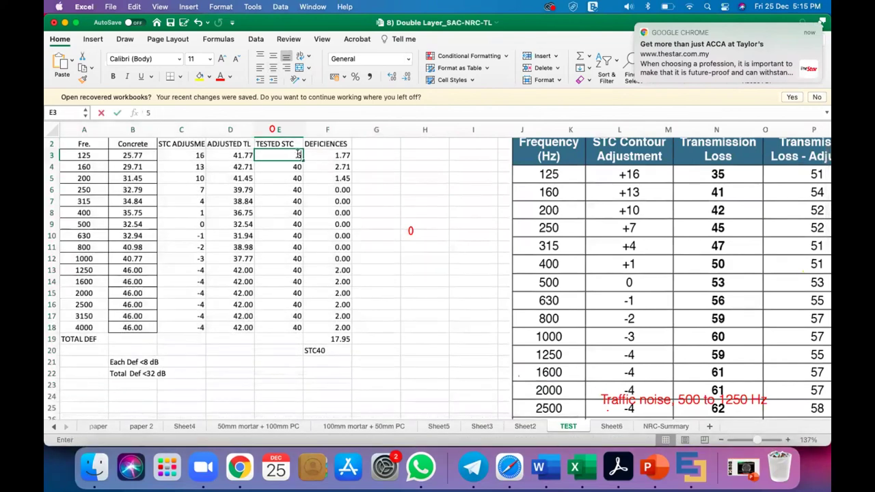
text(0)
click(430, 158)
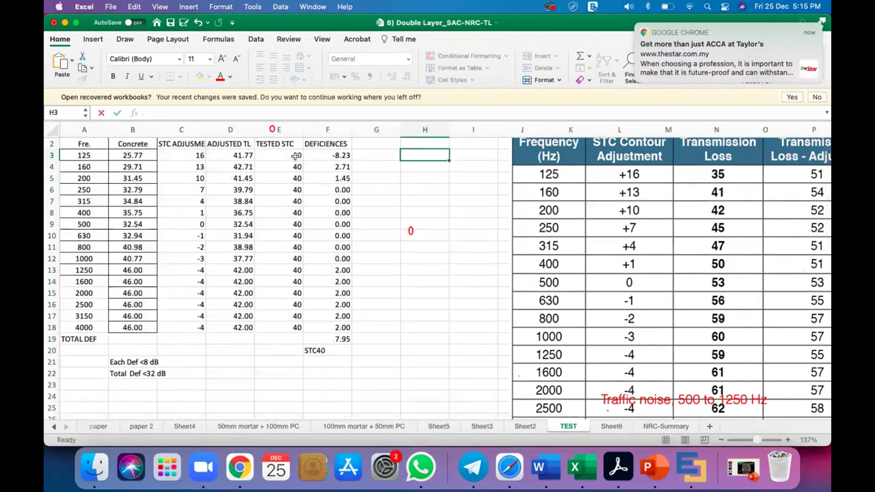
click(297, 156)
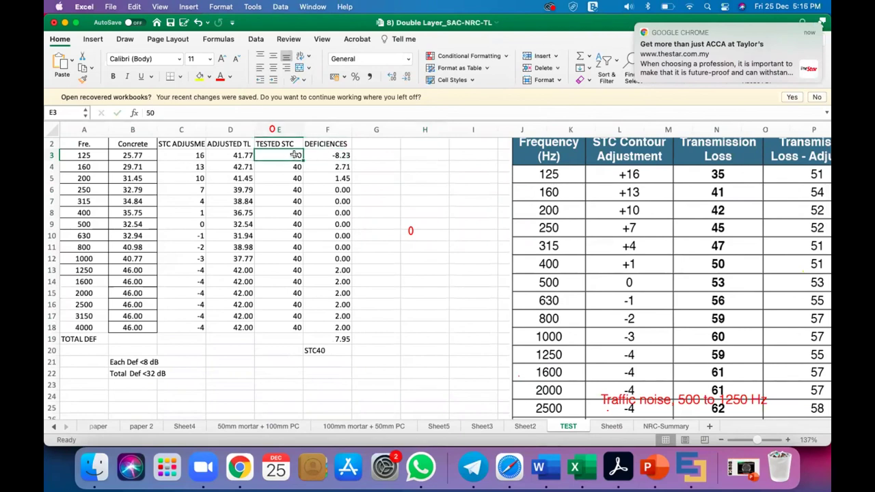
click(83, 68)
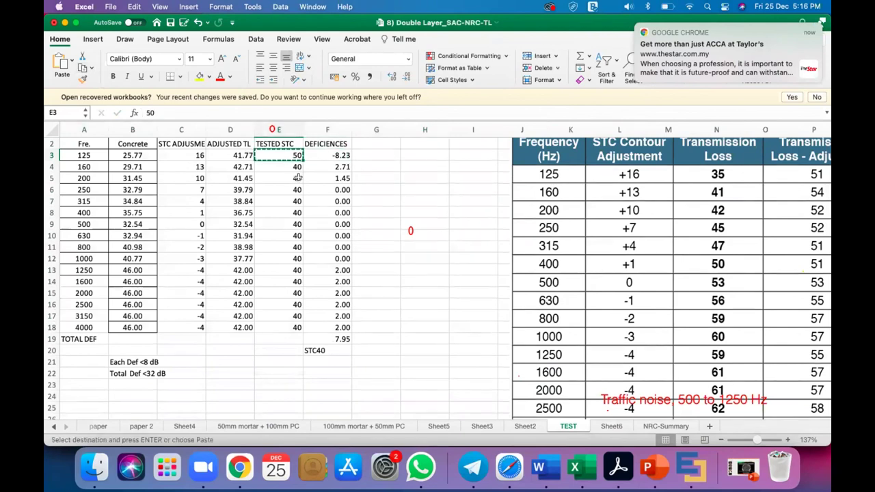
drag(298, 164, 295, 327)
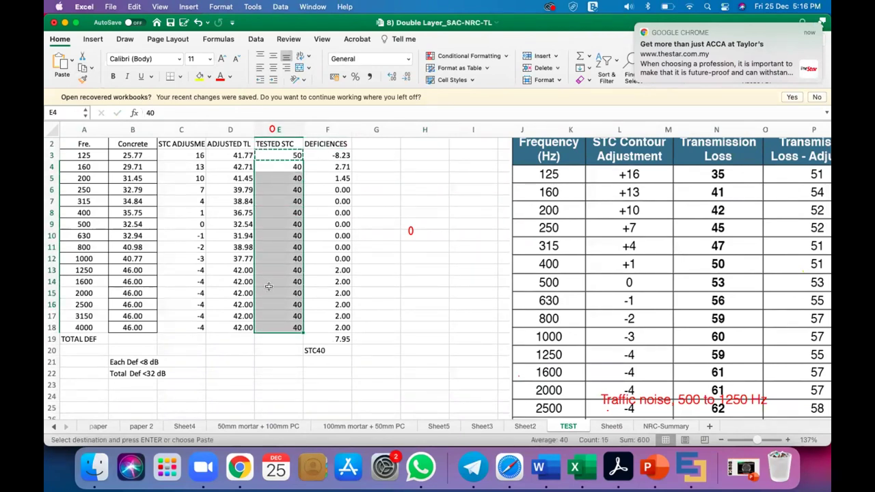
click(61, 63)
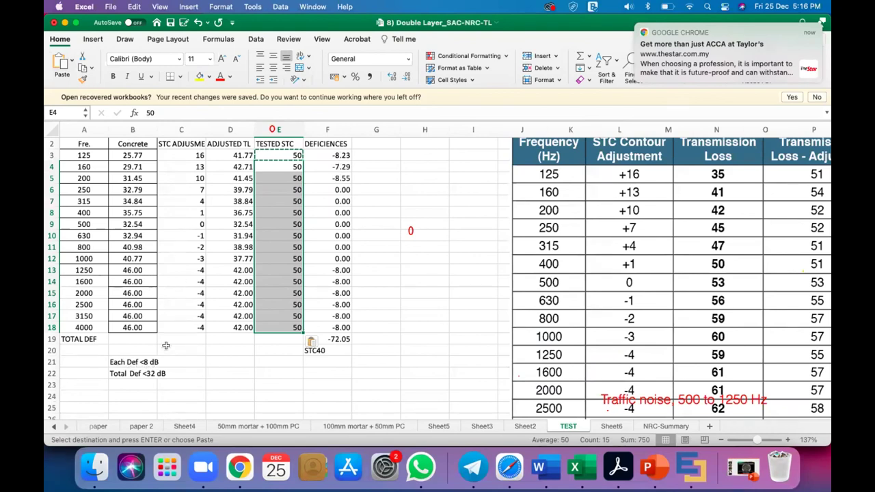
Step: Enter 0 as the deficiency for the 125, 160 and 200 Hz rows in F3 to F5
click(345, 156)
text(0)
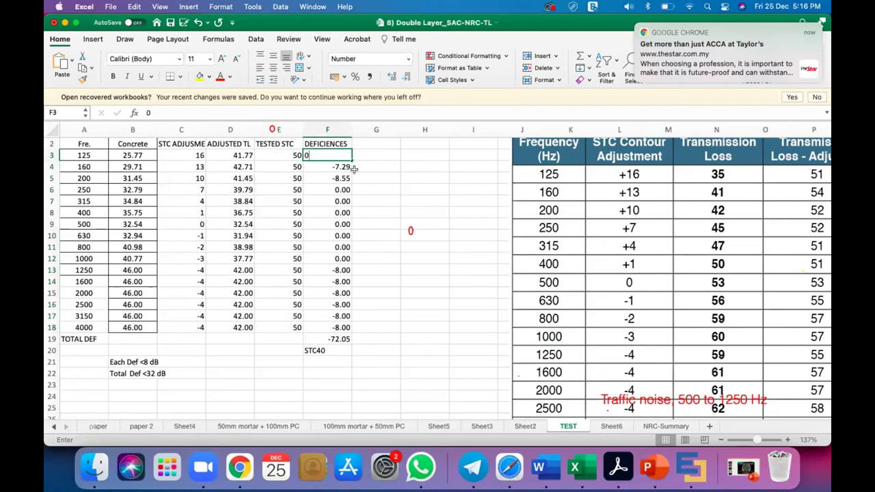
key(Return)
text(0)
key(Return)
text(0)
click(420, 195)
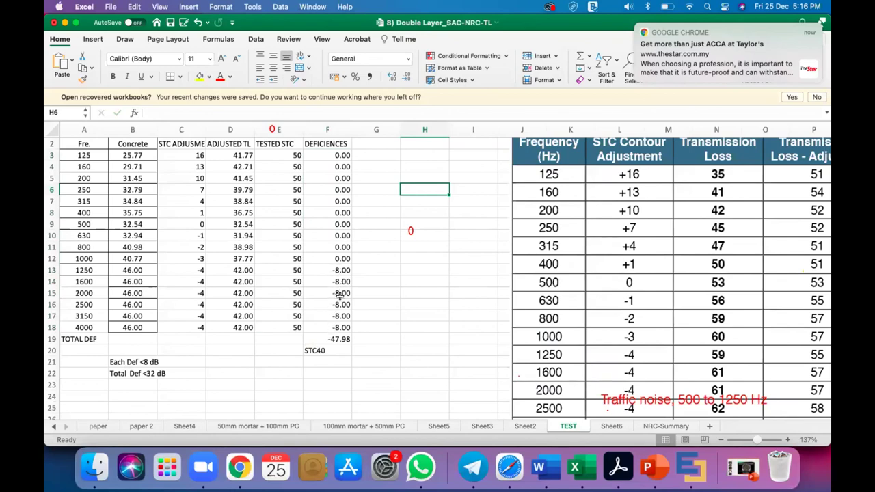
click(342, 271)
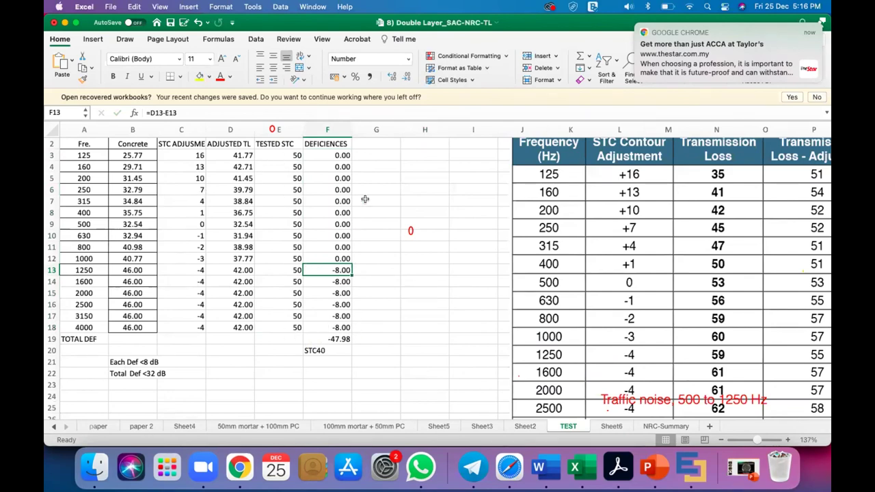
Step: Set the tested STC in E3 to 30 and copy it down the column through E18
click(296, 155)
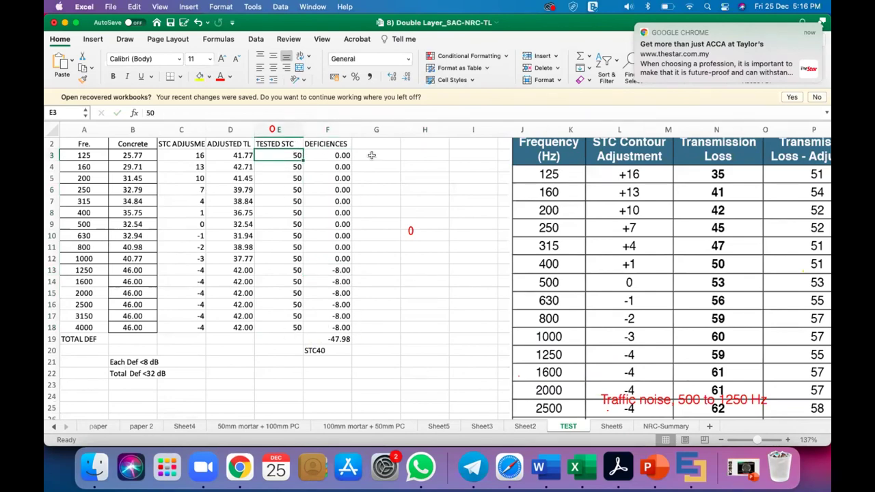
double_click(469, 157)
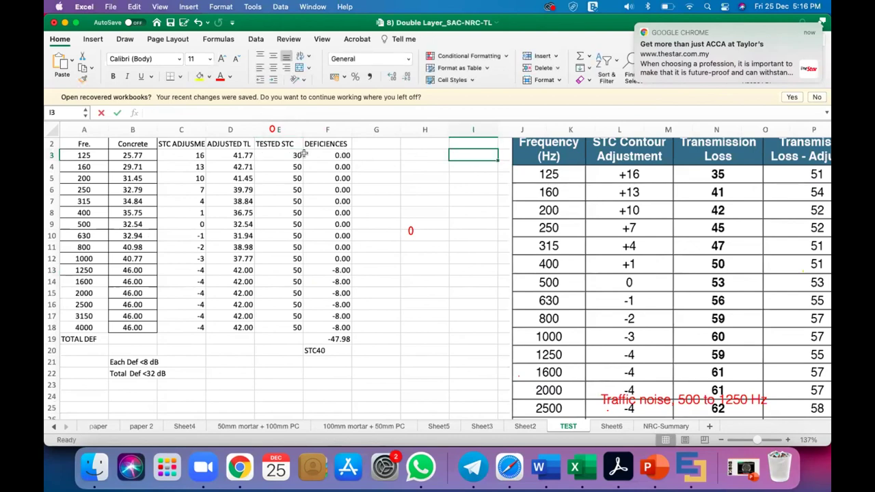
click(297, 155)
click(82, 68)
drag(297, 157, 298, 328)
click(62, 63)
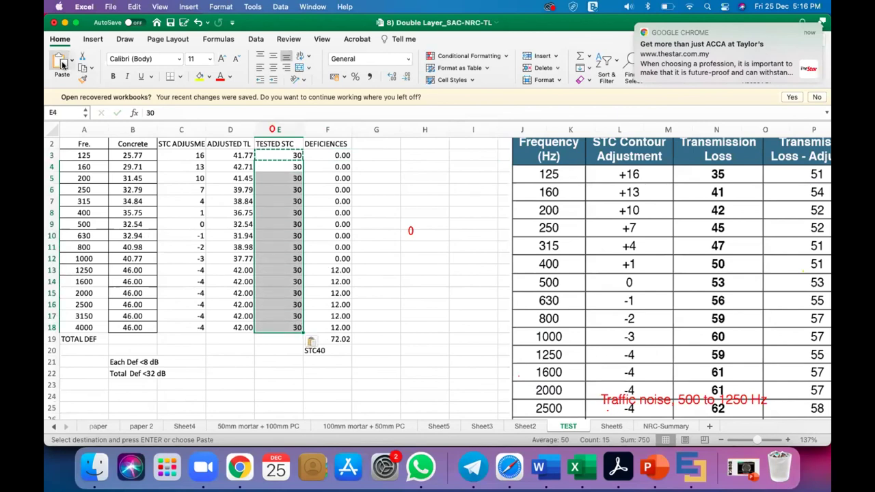
click(441, 180)
click(291, 167)
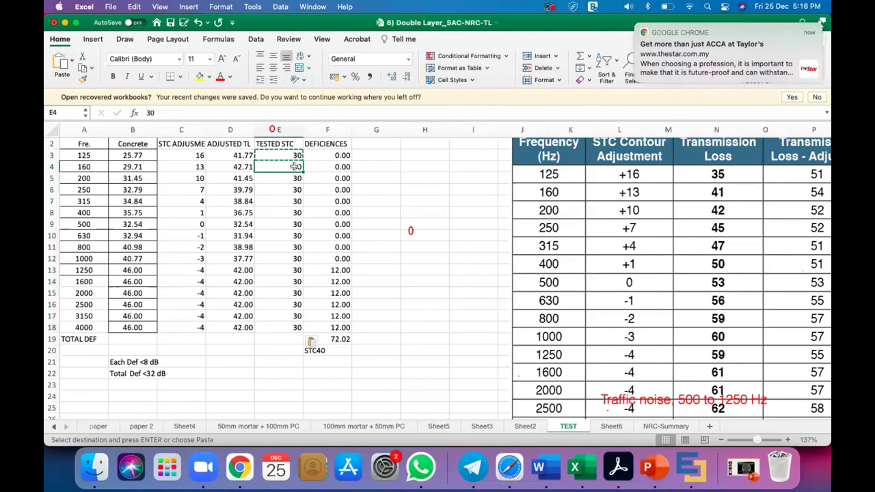
click(339, 154)
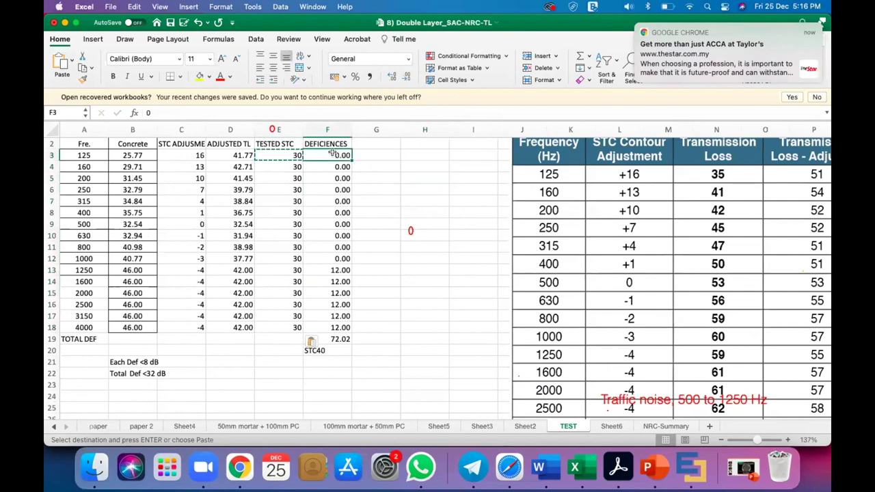
click(157, 112)
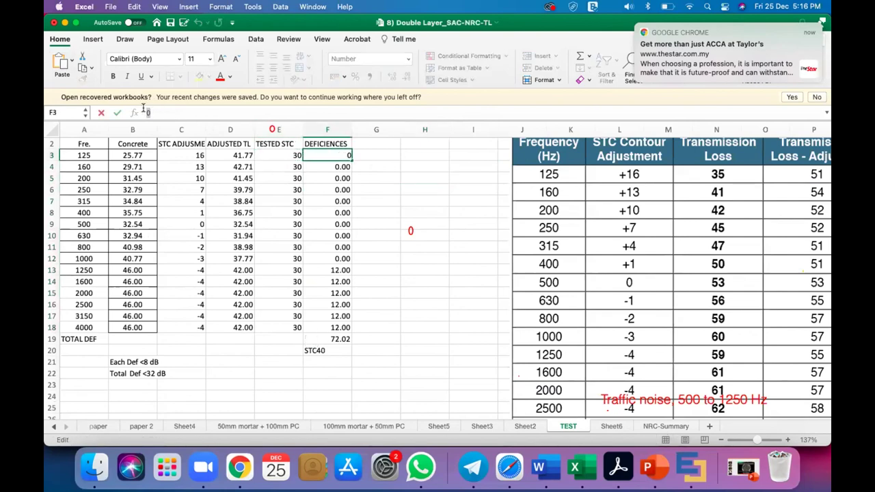
key(BackSpace)
text(=)
click(297, 155)
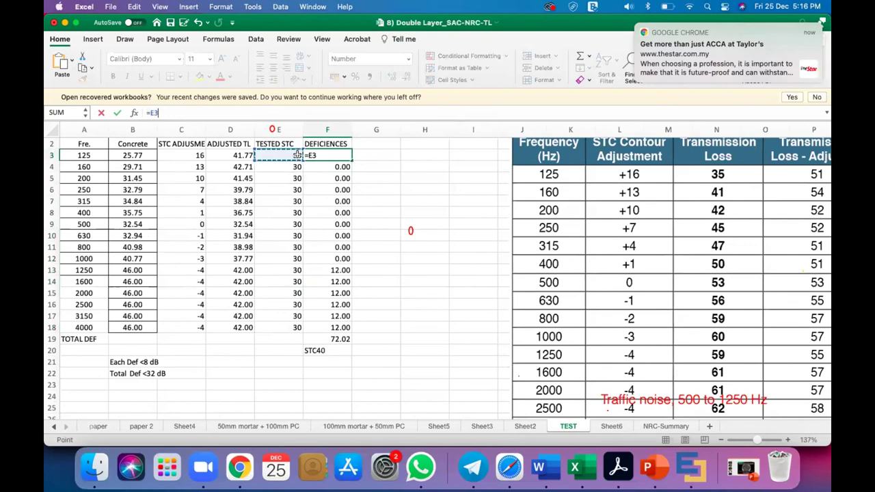
click(369, 160)
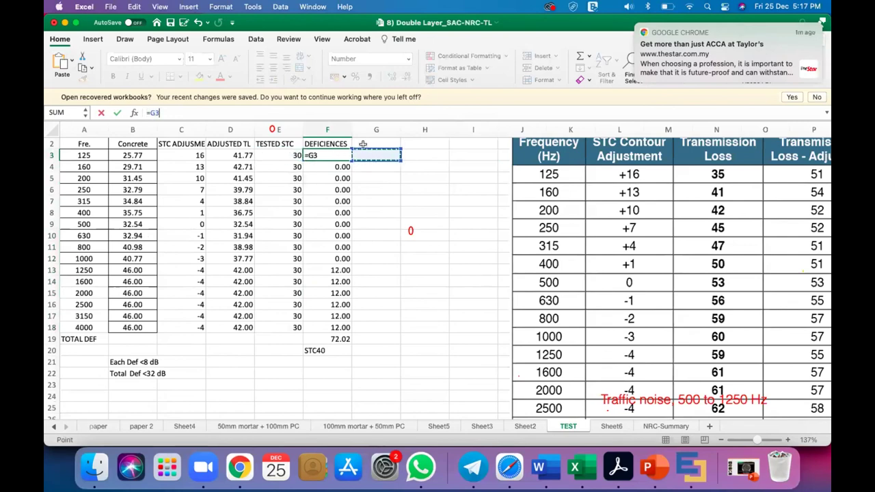
key(BackSpace)
key(BackSpace)
key(BackSpace)
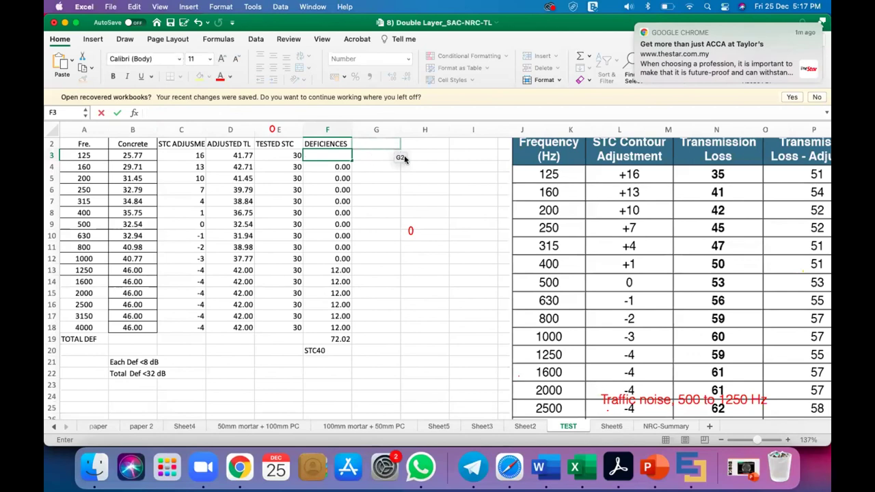
click(382, 158)
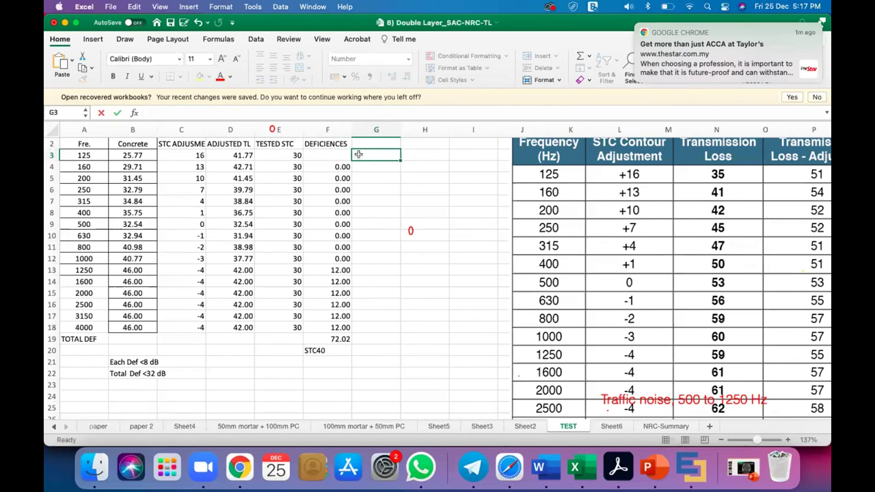
Step: Enter the formula =D3-E3 in F3 to compute the 125 Hz deficiency from the adjusted TL and tested STC
click(345, 154)
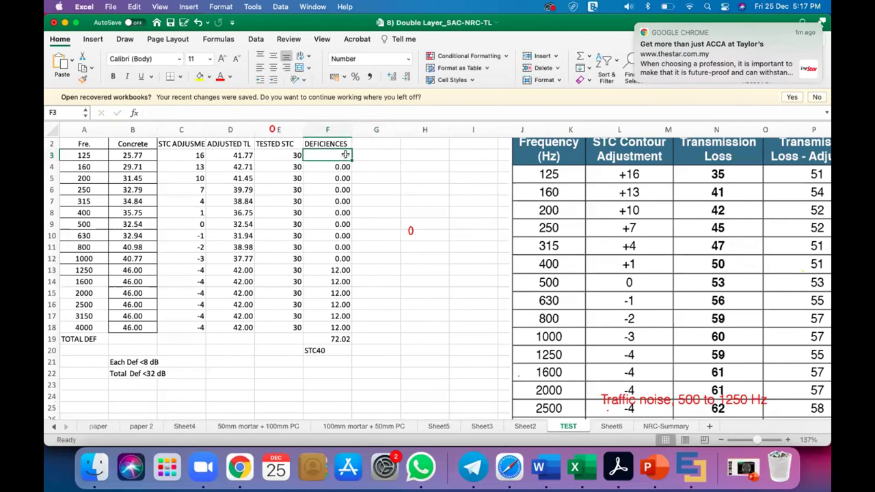
click(151, 112)
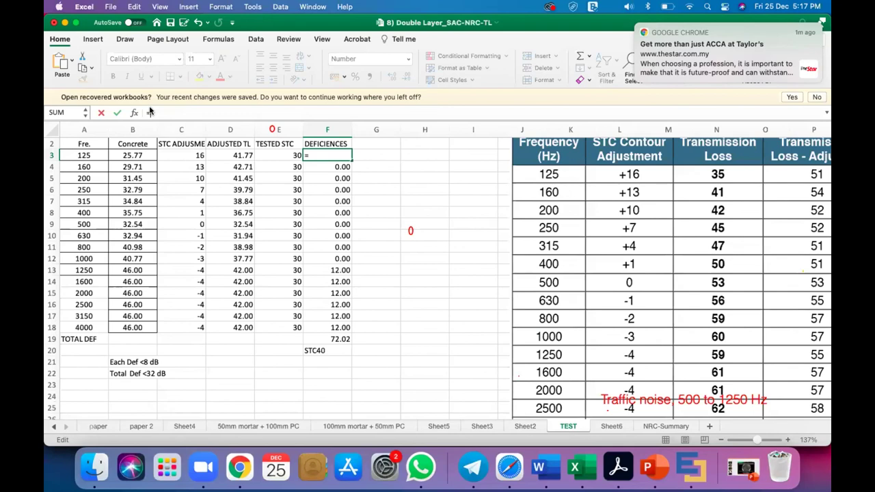
click(248, 156)
text(-)
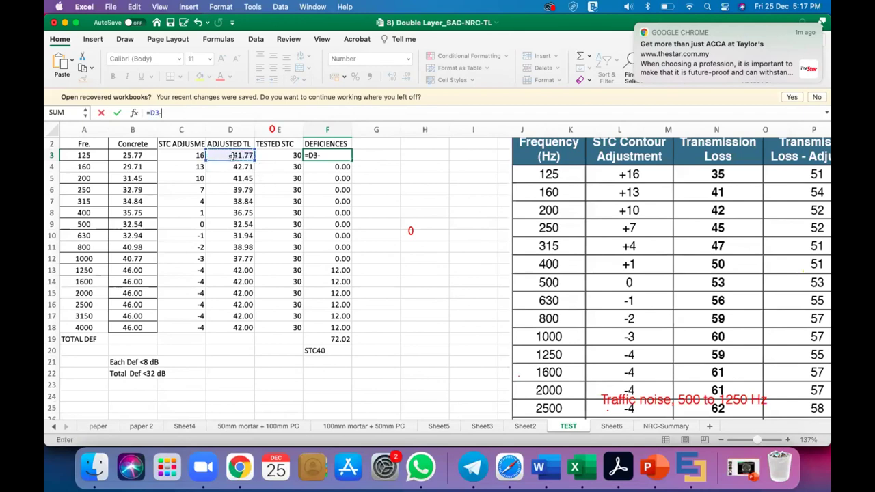
click(289, 152)
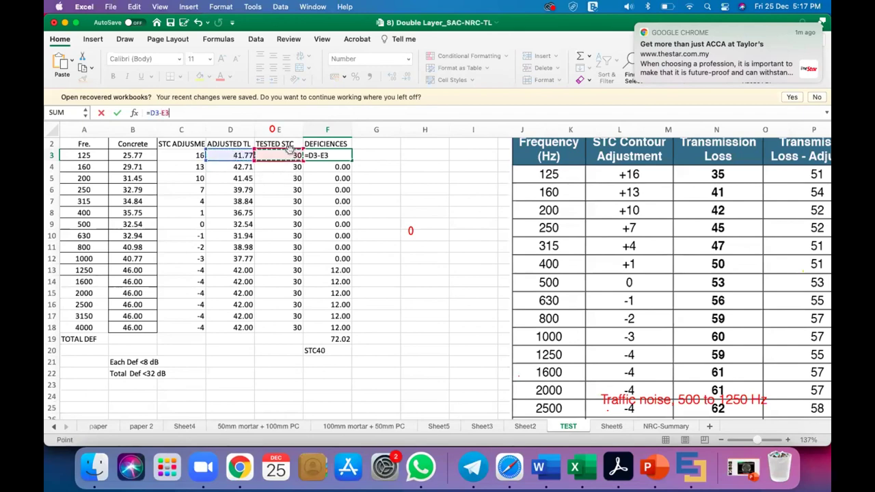
key(Return)
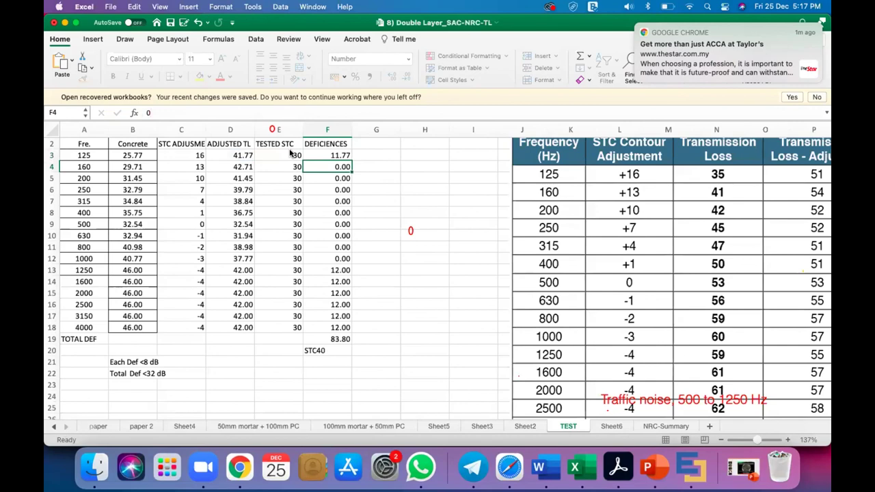
Step: Copy the deficiency formula from F3 to all remaining frequency rows in F4 to F18
click(82, 68)
drag(346, 164, 342, 328)
click(62, 61)
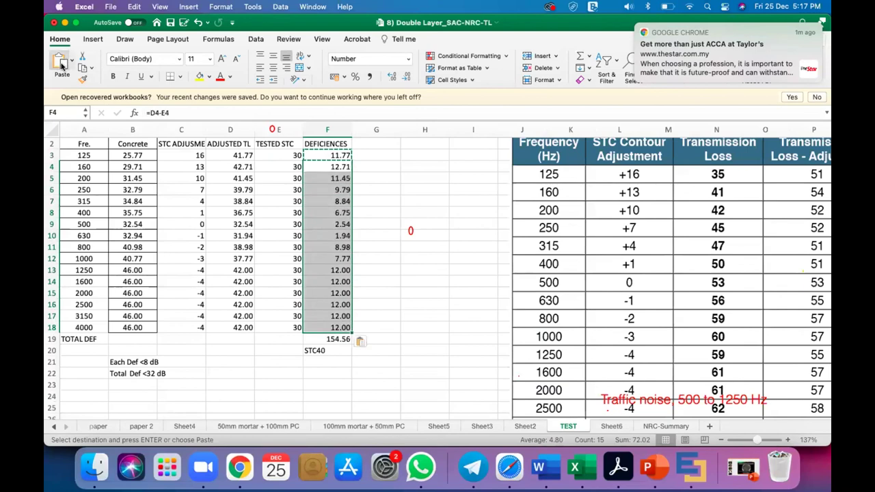
click(437, 201)
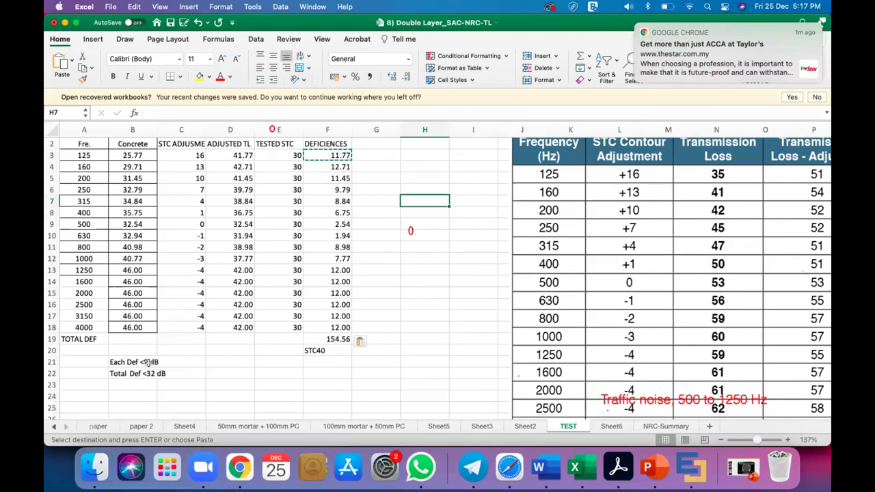
Step: Set the tested STC in E3 to 45 and copy it down the column through E18
click(295, 156)
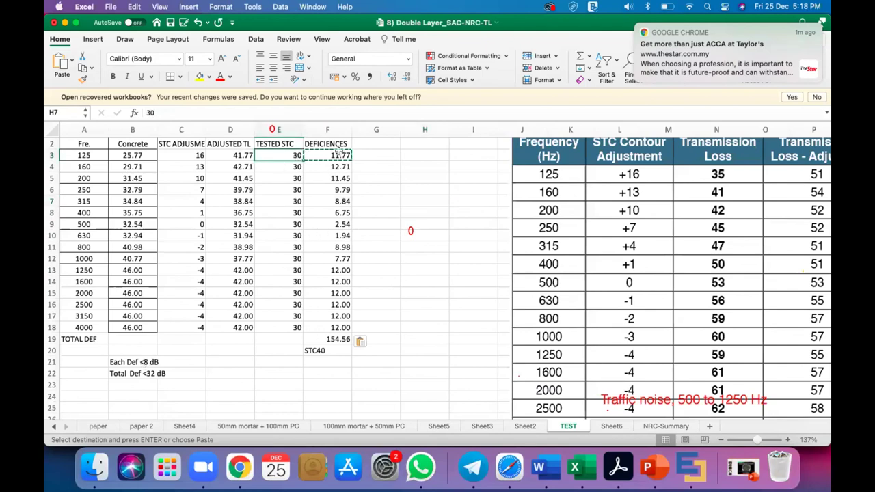
text(45)
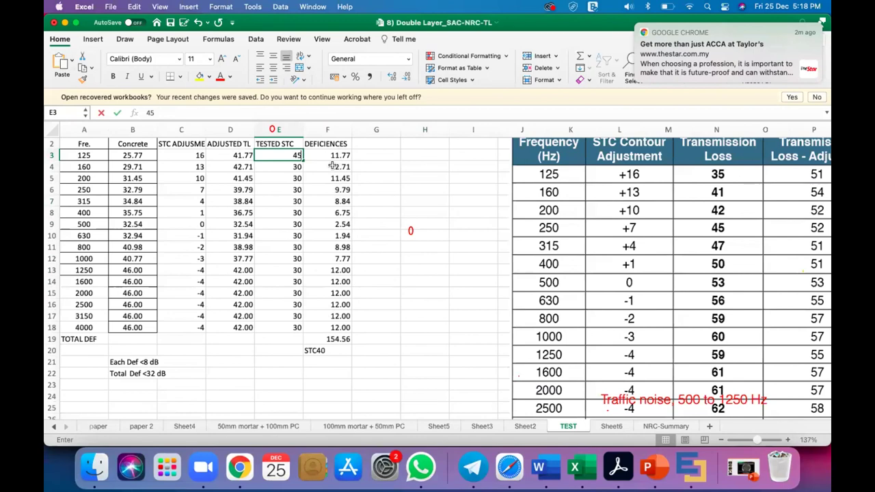
click(424, 167)
click(294, 155)
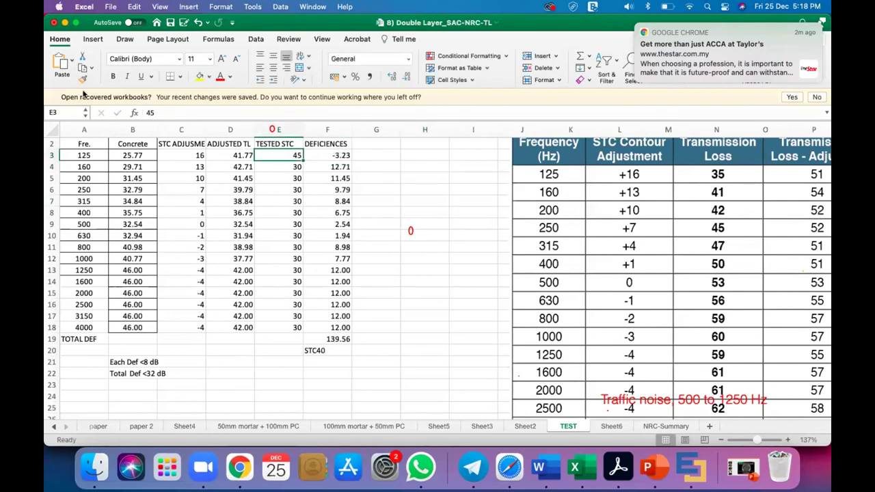
key(super+c)
drag(298, 164, 295, 327)
click(61, 65)
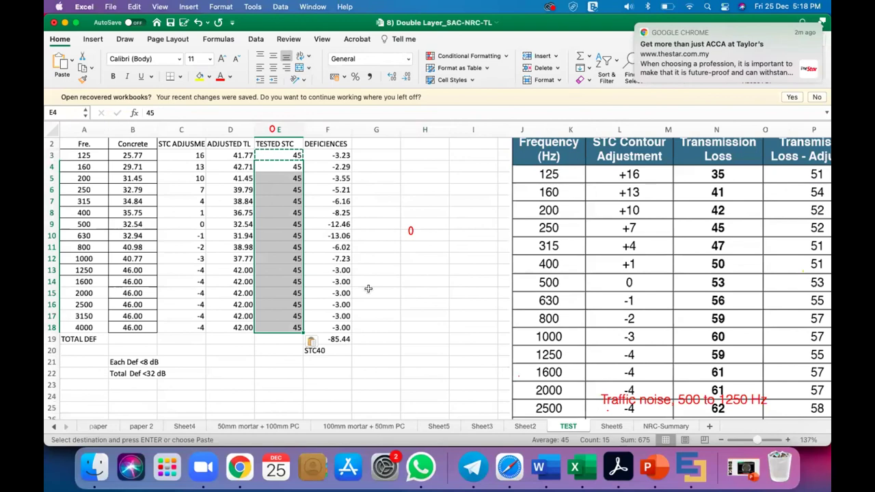
key(Escape)
Step: Set the tested STC in E3 to 40 and copy it to all remaining frequency rows through E18
click(149, 112)
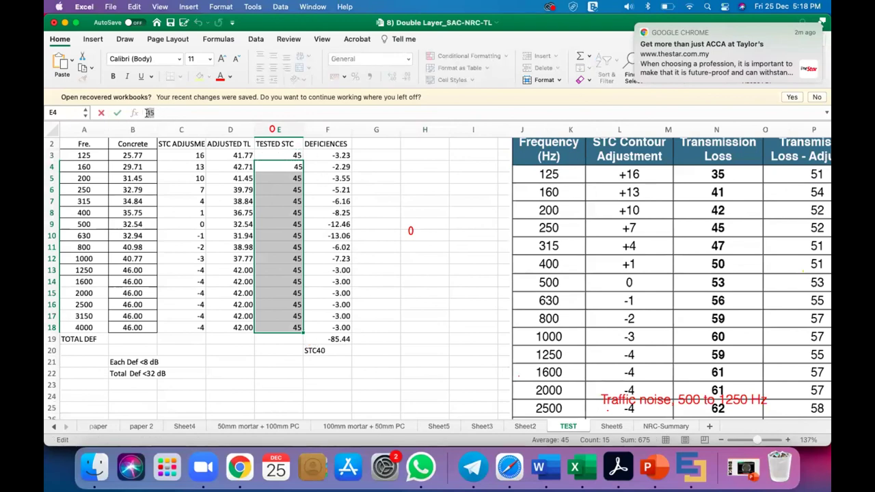
text(40)
click(427, 190)
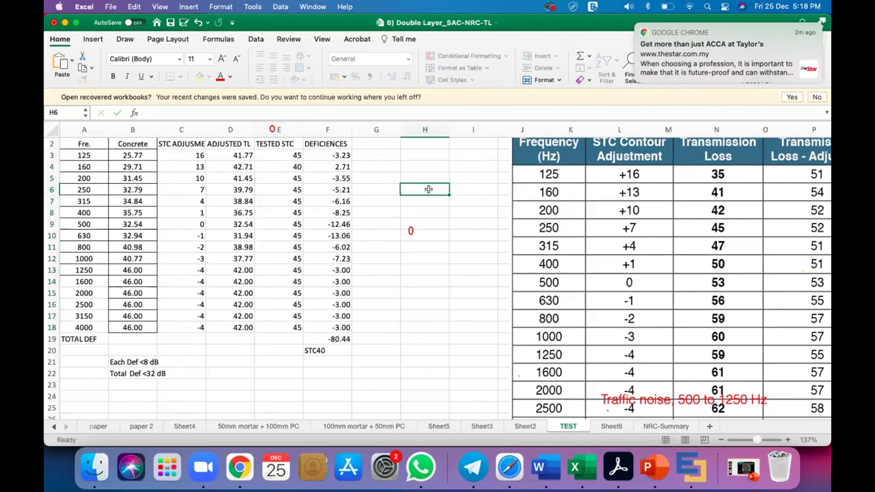
click(297, 156)
text(40)
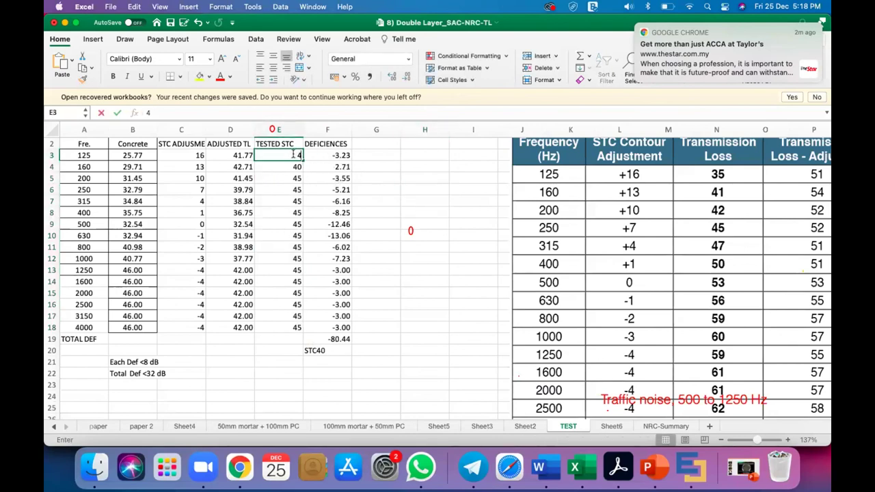
click(117, 113)
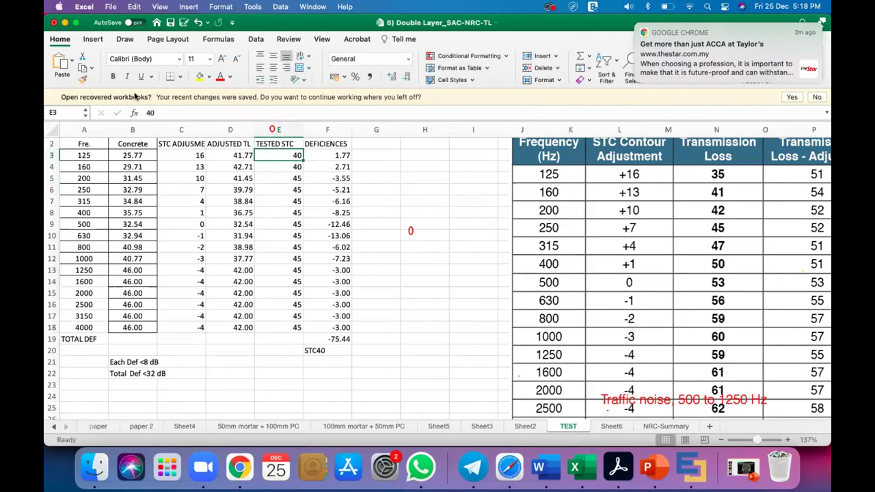
click(88, 71)
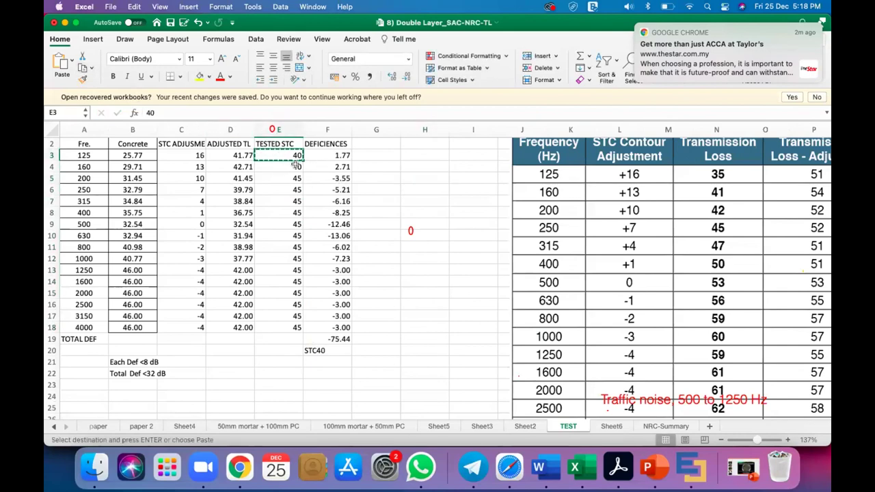
drag(296, 166, 296, 328)
click(62, 64)
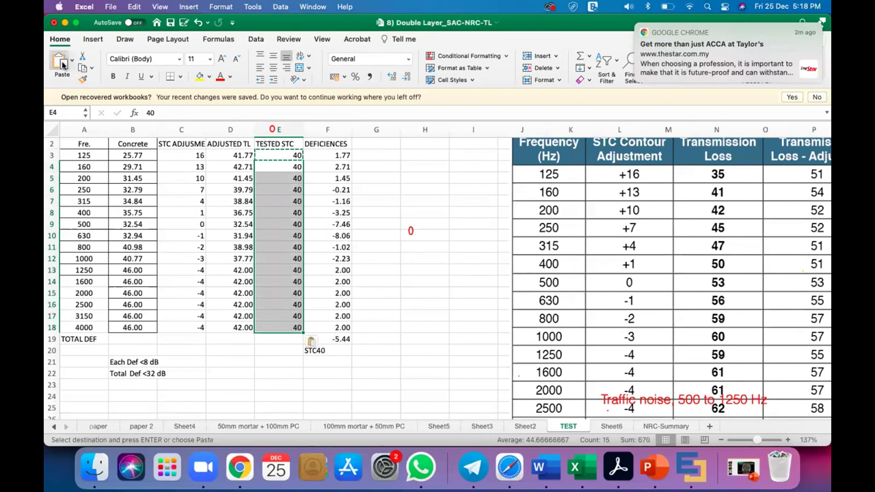
click(448, 208)
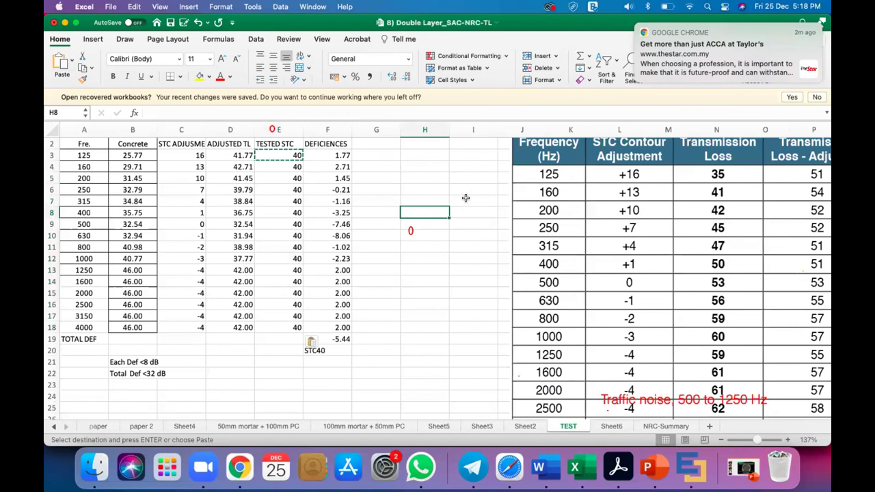
Step: Replace the negative deficiencies for the 250 to 630 Hz rows in F6 to F10 with 0
click(340, 235)
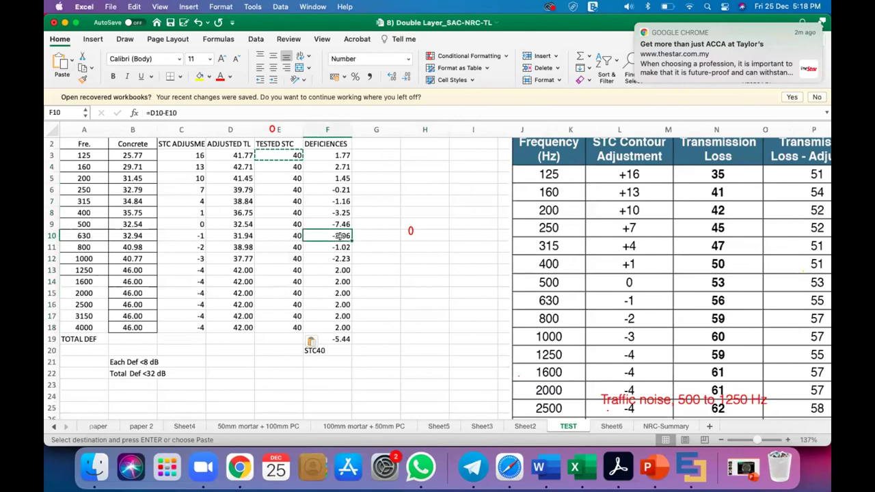
text(0)
click(341, 223)
text(0)
click(341, 212)
text(0)
click(342, 201)
text(0)
click(342, 190)
text(0)
click(410, 190)
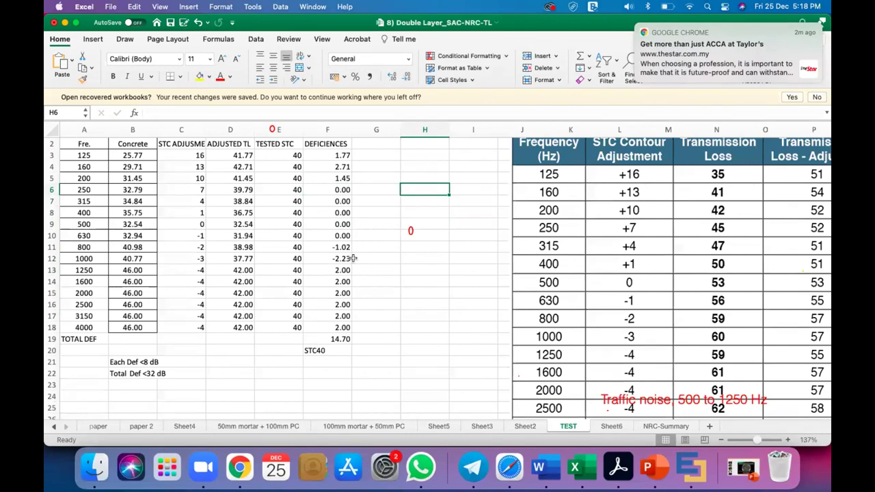
Step: Replace the negative deficiencies for the 800 and 1000 Hz rows in F11 and F12 with 0
click(341, 247)
text(0)
click(342, 258)
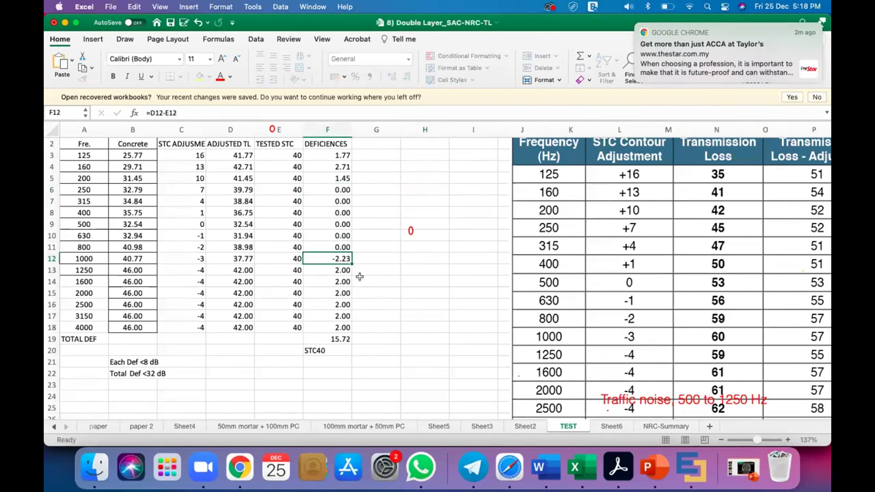
text(0)
click(416, 281)
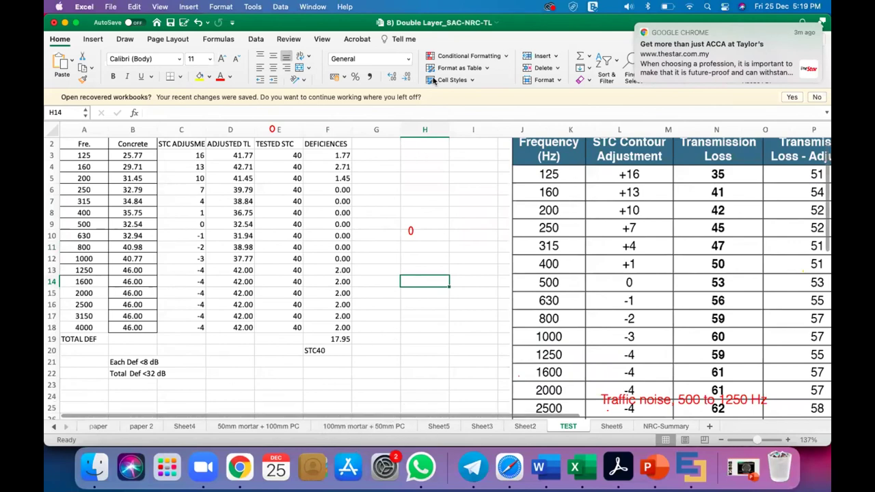
click(637, 25)
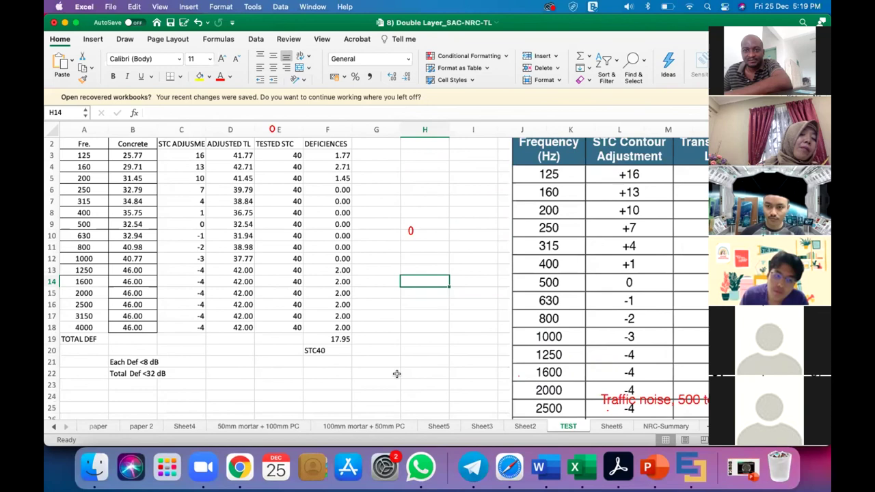
scroll(212, 367, up, 1)
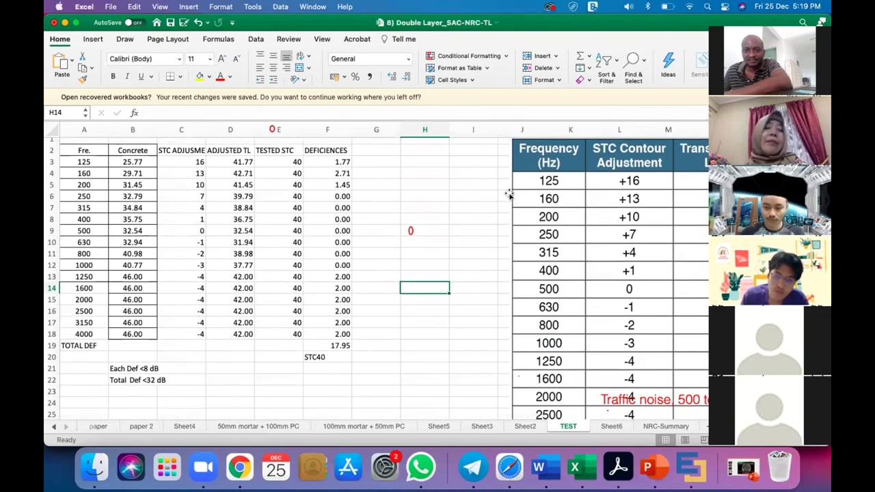
click(452, 197)
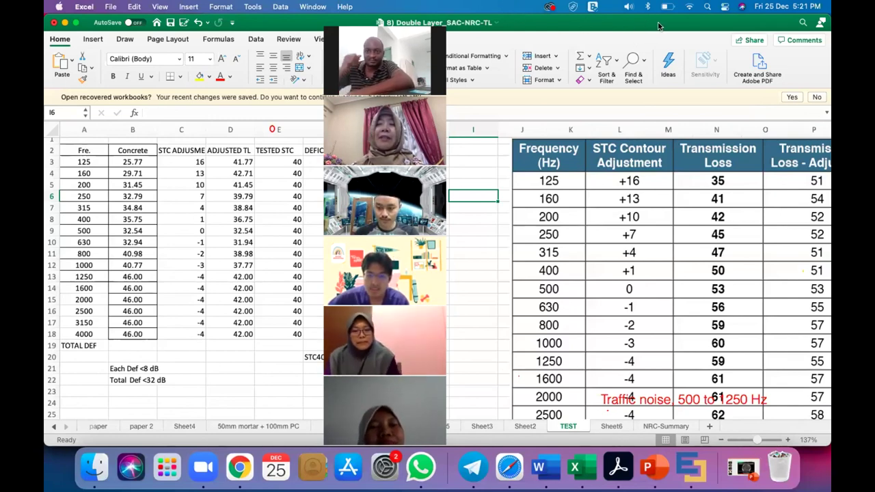
Step: Switch to the TRANSMISSION LOSS presentation in PowerPoint, showing the slide with the concrete wall's STC table
click(649, 469)
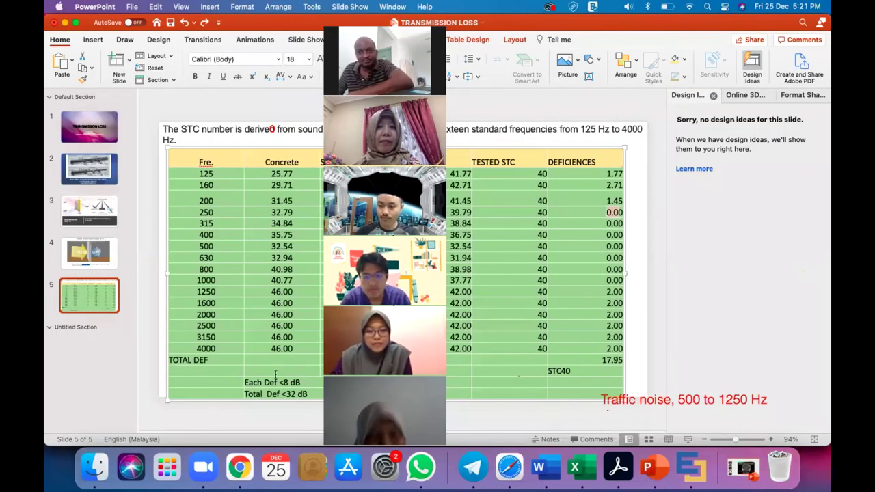